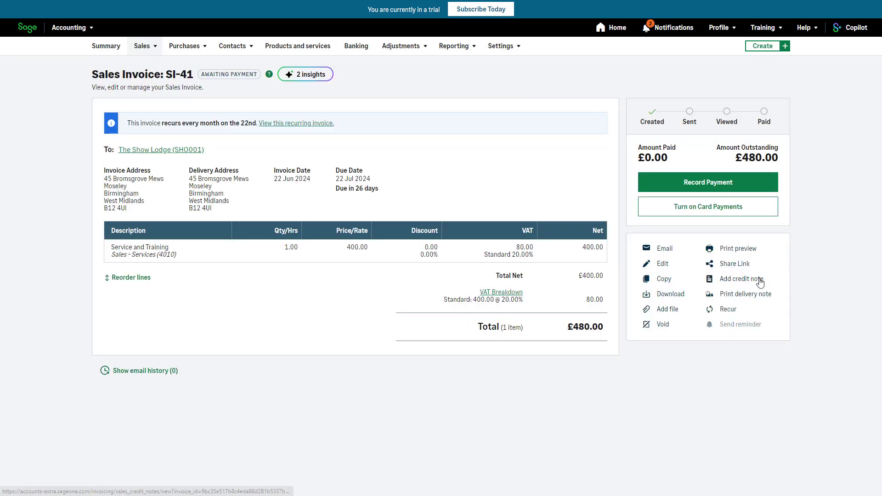
- Create a credit note from invoice SI-41 dated 26/06/2024, replacing the Service and Training line with 2 hours Training at 80.00
{"action": "left_click", "coordinate": [761, 282]}
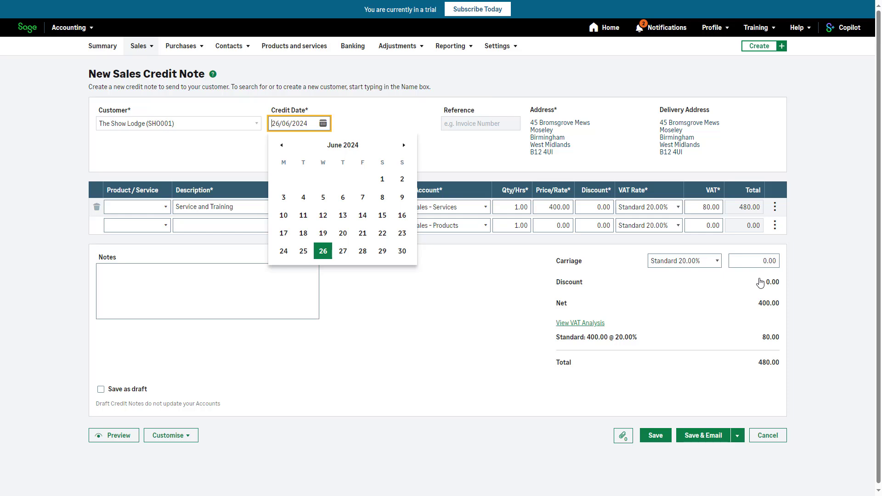
{"action": "left_click", "coordinate": [327, 259]}
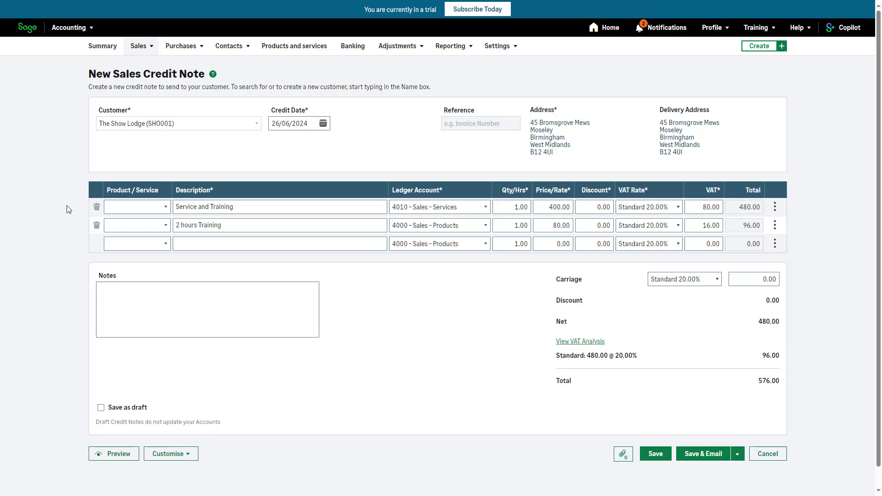
{"action": "left_click", "coordinate": [97, 208]}
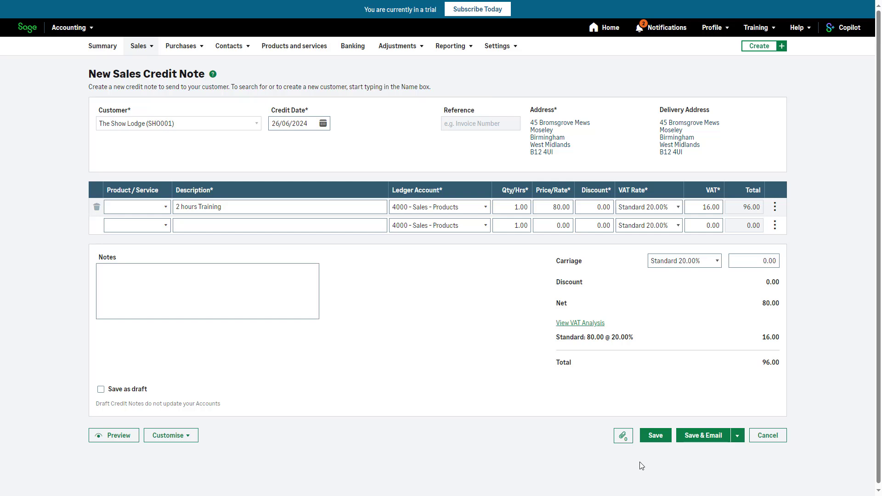
- View the cost centre choices available for the 2 hours Training line
{"action": "left_click", "coordinate": [775, 207]}
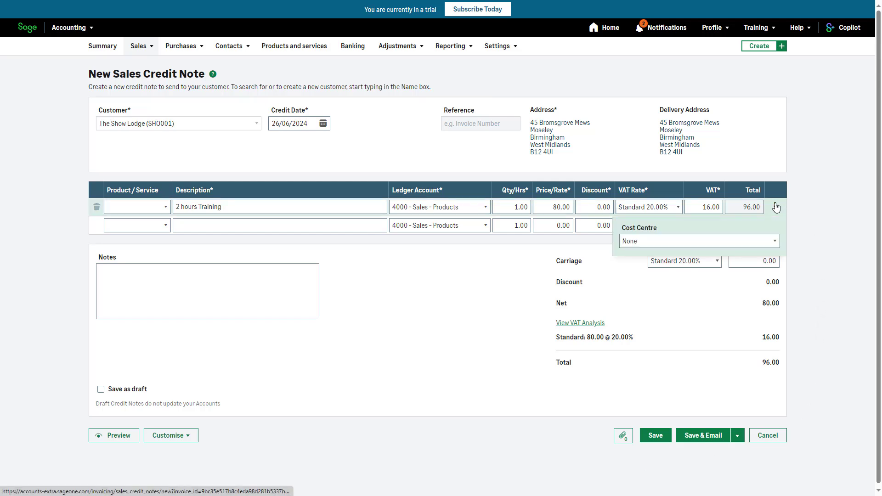
{"action": "left_click", "coordinate": [777, 245]}
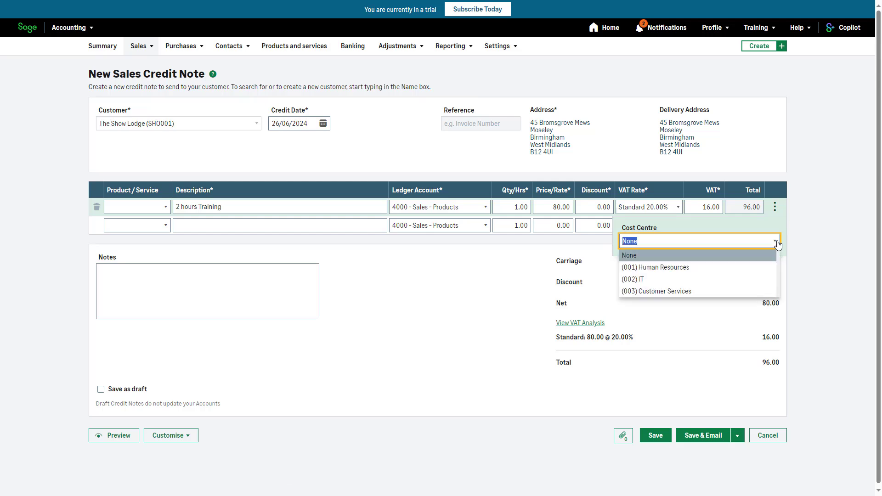
{"action": "left_click", "coordinate": [831, 207]}
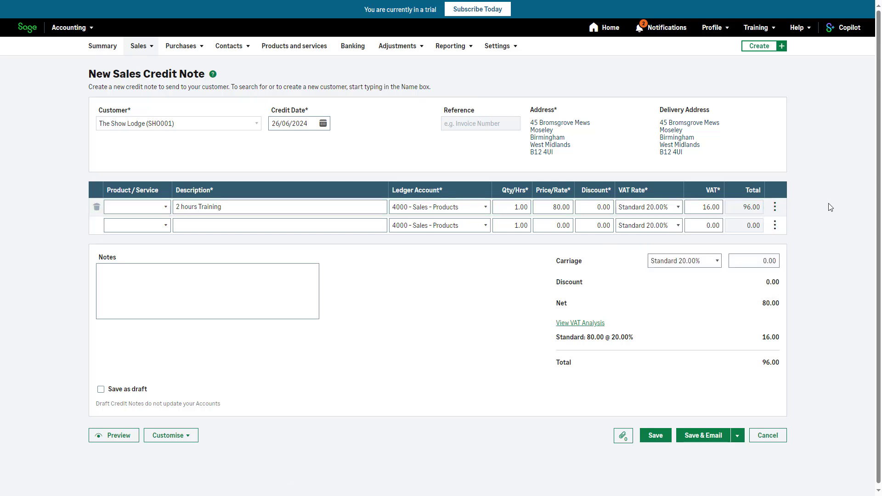
- Enter the note "2 hours training refund" on the credit note and keep it out of draft status
{"action": "left_click", "coordinate": [148, 279]}
{"action": "type", "text": "2"}
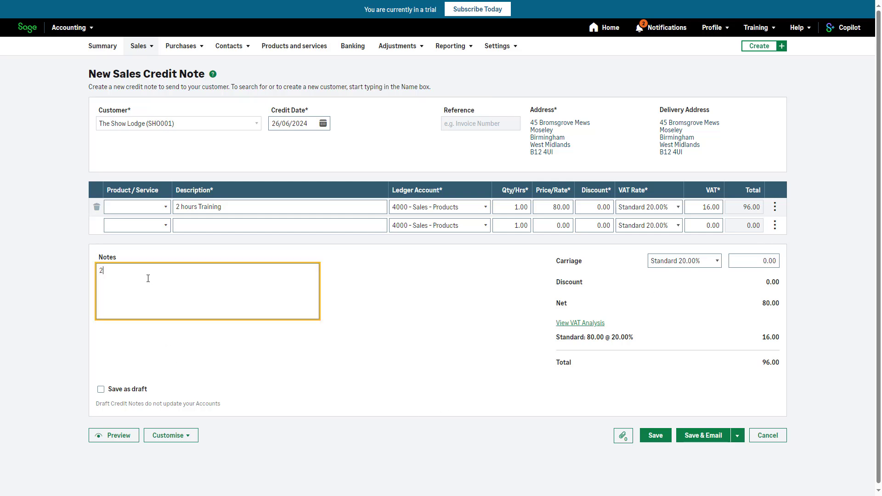
{"action": "type", "text": " hours training refund"}
{"action": "left_click", "coordinate": [102, 396]}
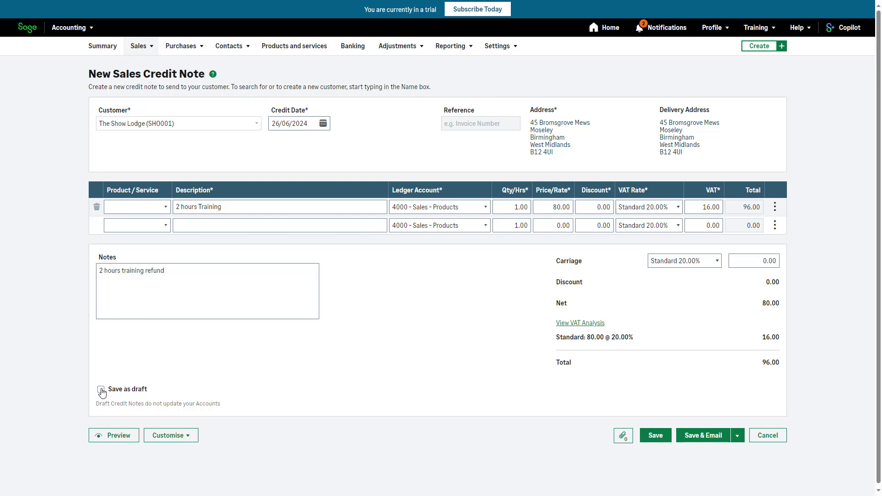
{"action": "left_click", "coordinate": [101, 391]}
- Preview the credit note document and view the available customisation options
{"action": "left_click", "coordinate": [118, 436]}
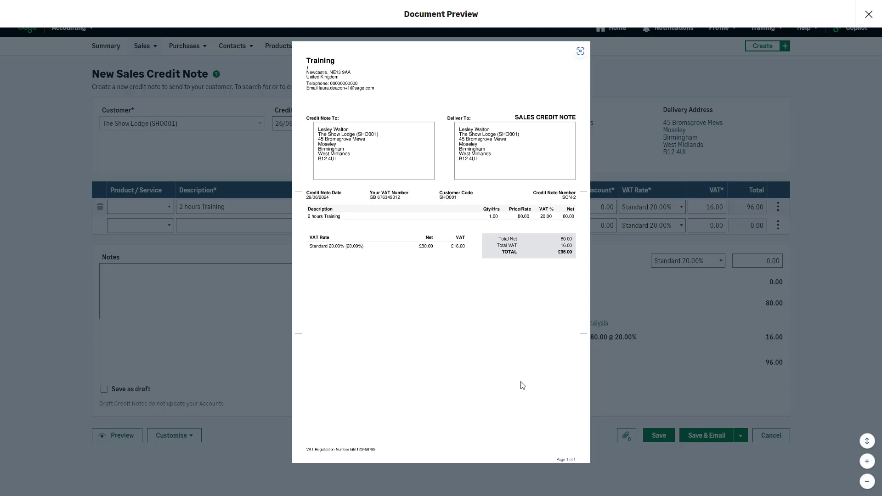
{"action": "left_click", "coordinate": [870, 15]}
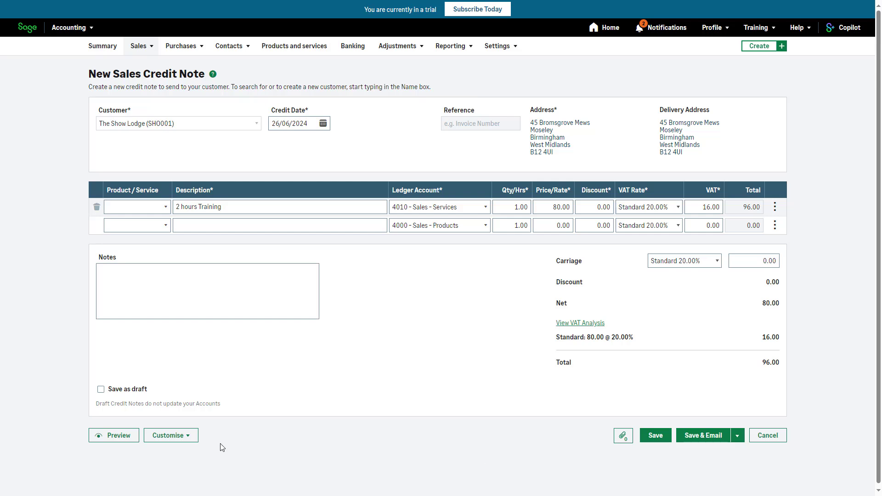
{"action": "left_click", "coordinate": [192, 440]}
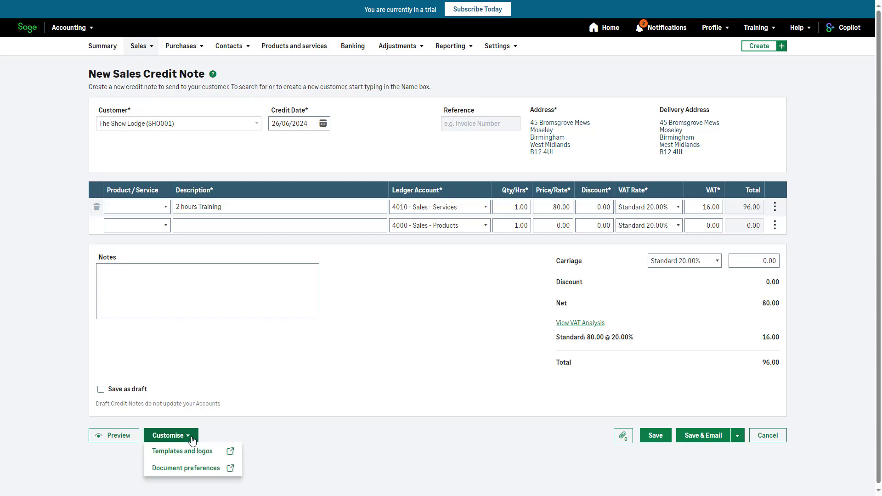
{"action": "left_click", "coordinate": [192, 440]}
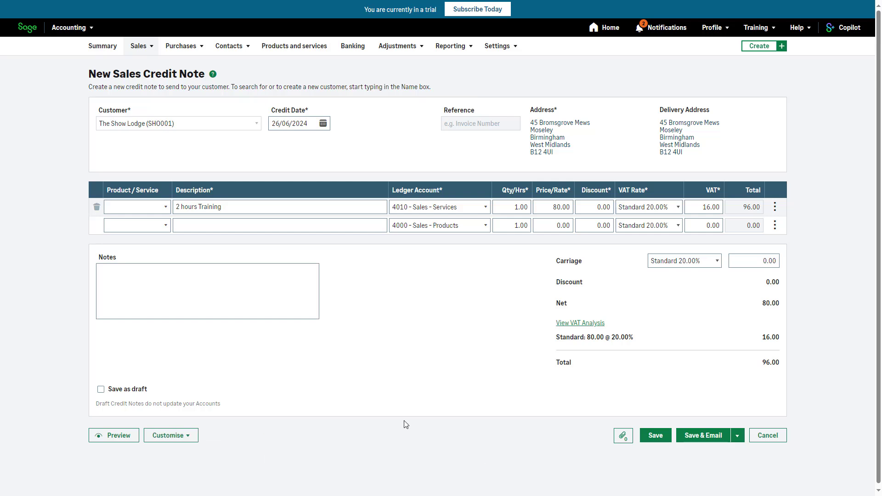
- View the VAT analysis of the credit note by VAT rate
{"action": "left_click", "coordinate": [741, 259]}
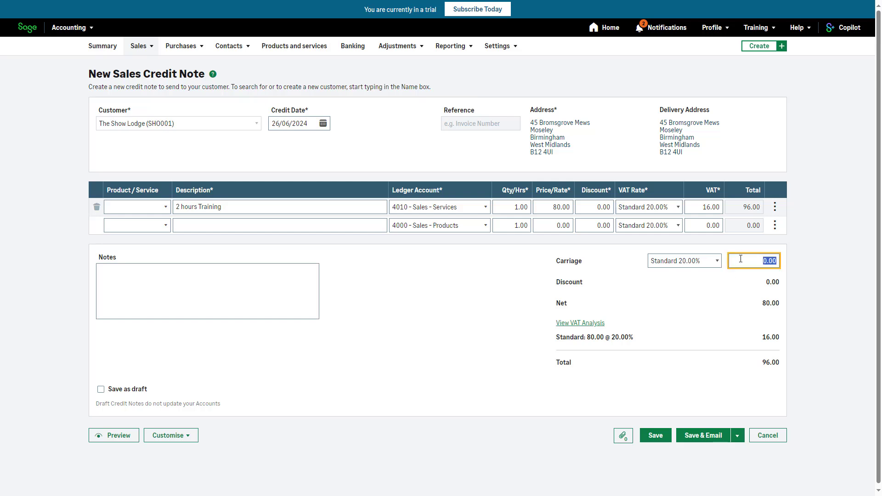
{"action": "left_click", "coordinate": [593, 328]}
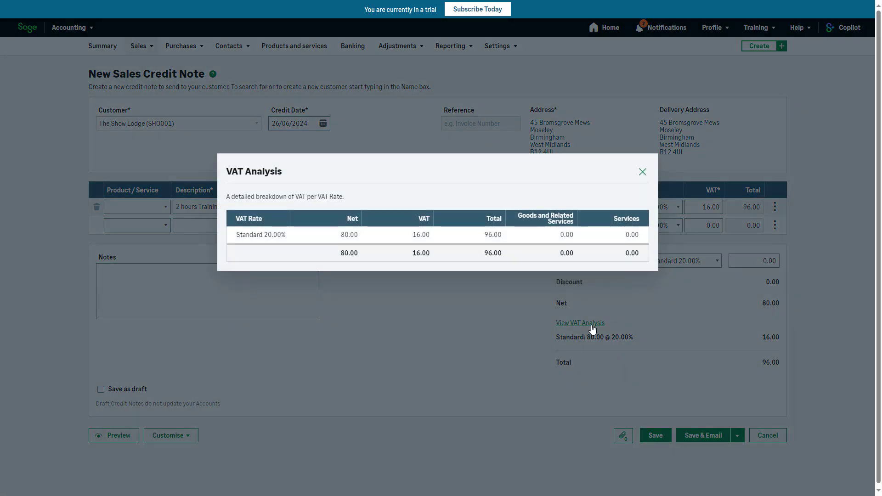
{"action": "left_click", "coordinate": [642, 172]}
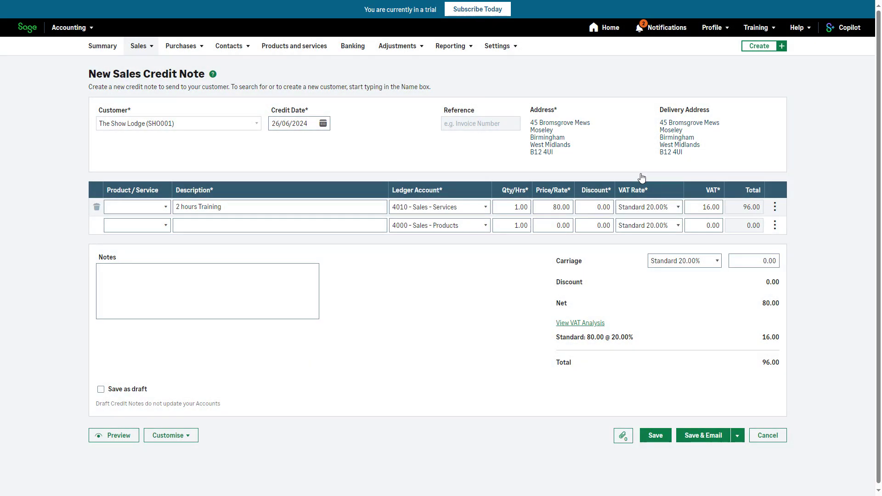
- Attach The Show Lodge.pdf from the Downloads folder to the credit note and try its customer visibility setting
{"action": "left_click", "coordinate": [630, 441]}
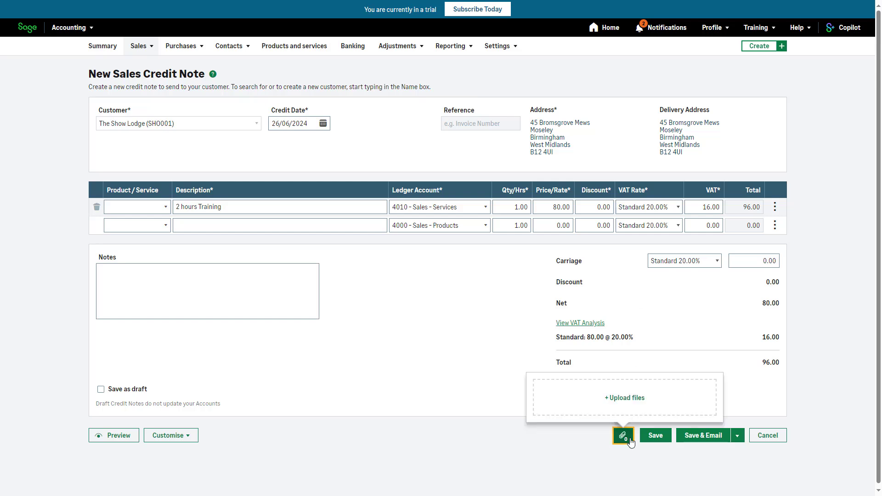
{"action": "left_click", "coordinate": [642, 400]}
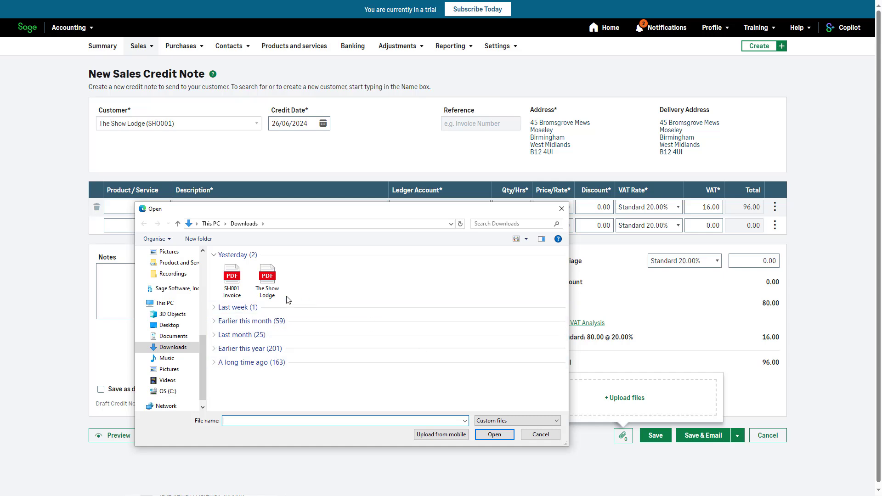
{"action": "left_click", "coordinate": [262, 282]}
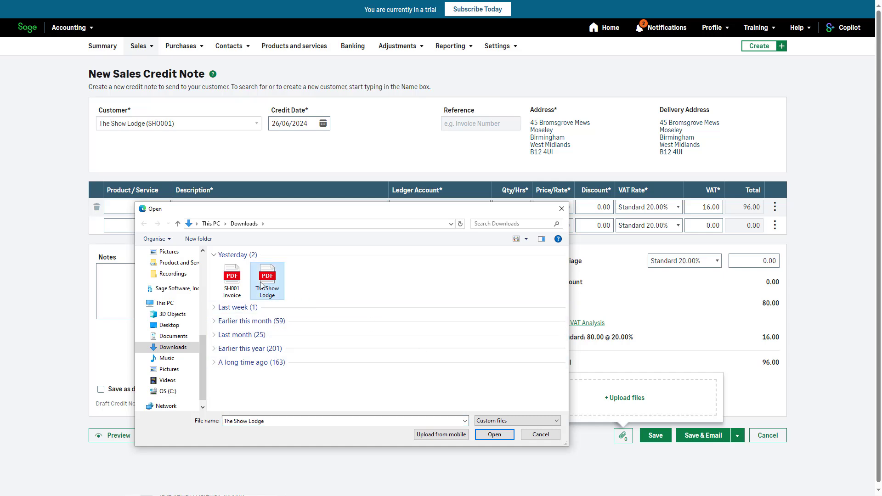
{"action": "left_click", "coordinate": [506, 435]}
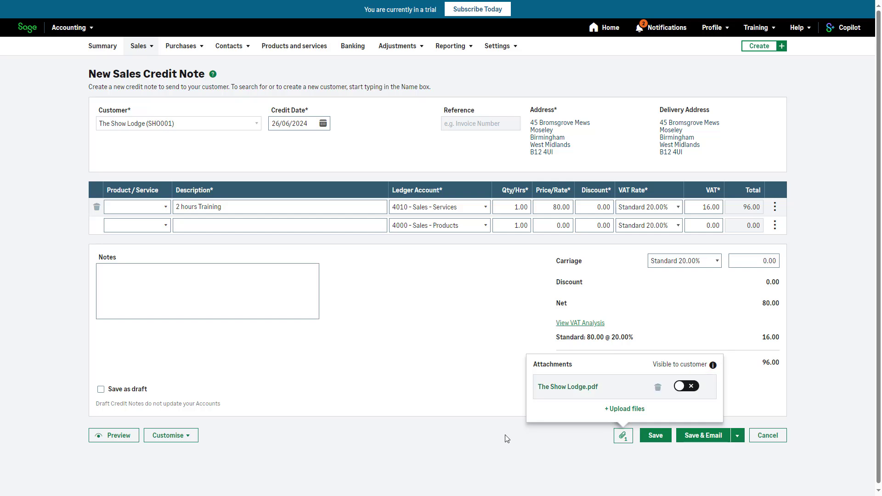
{"action": "left_click", "coordinate": [691, 389]}
{"action": "left_click", "coordinate": [692, 390]}
{"action": "left_click", "coordinate": [743, 412]}
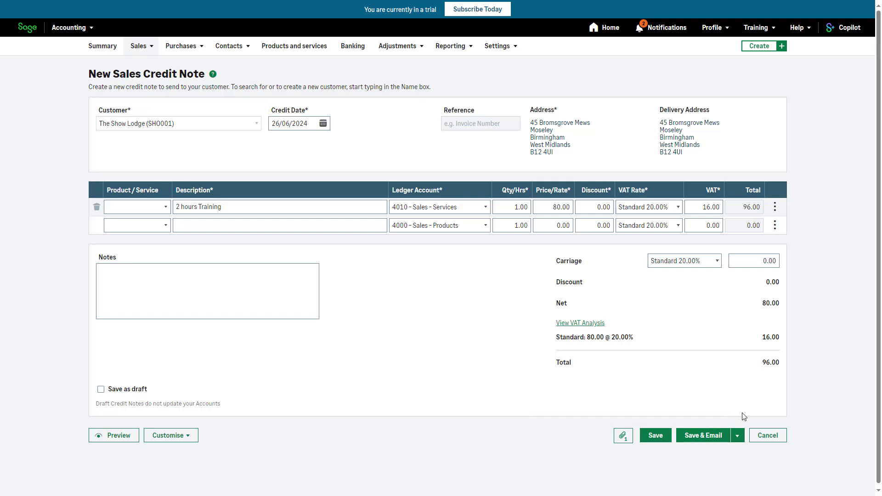
- Check the alternative save options and save the credit note for The Show Lodge
{"action": "left_click", "coordinate": [738, 438]}
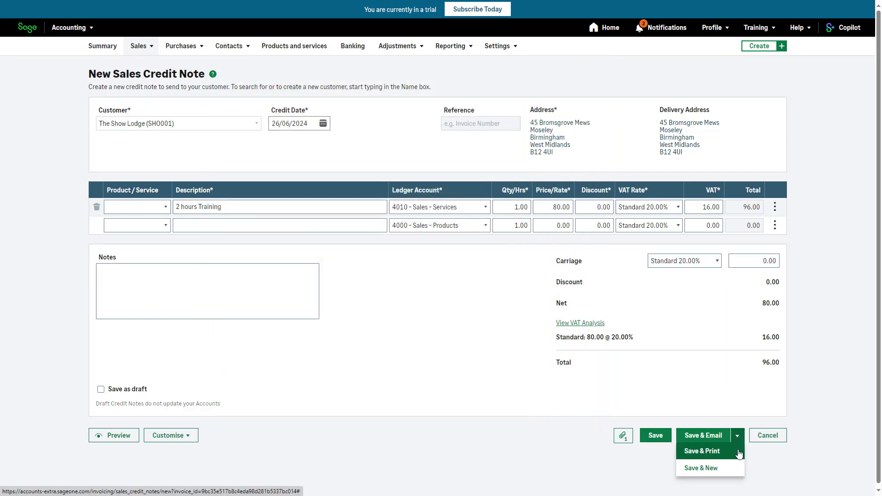
{"action": "left_click", "coordinate": [739, 453]}
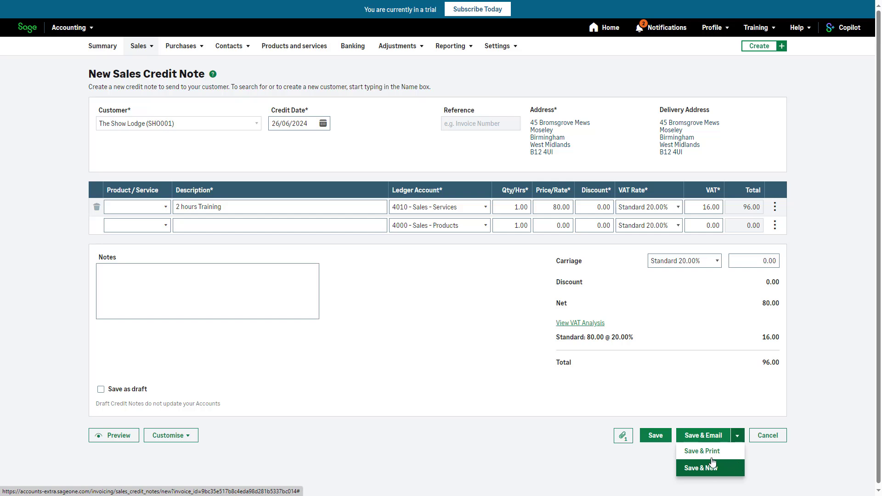
{"action": "left_click", "coordinate": [657, 437]}
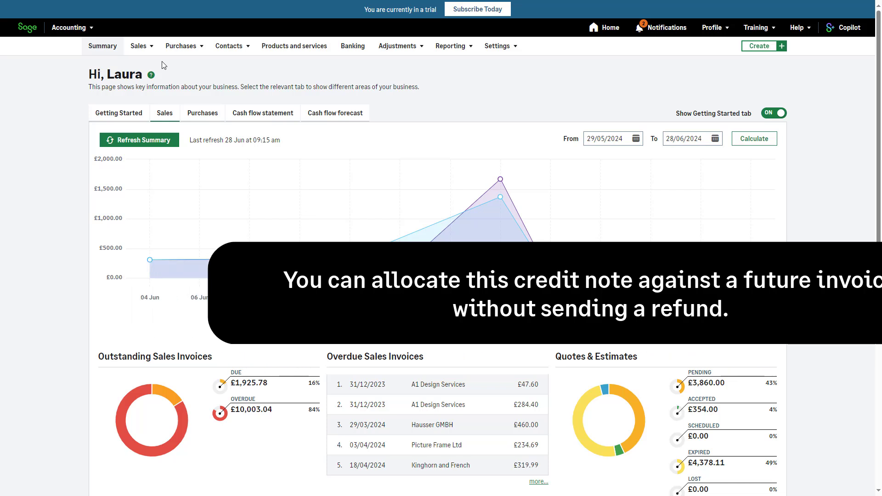
- Start a standalone sales credit note from the Sales Credit Notes list for the second customer offered
{"action": "mouse_move", "coordinate": [152, 49]}
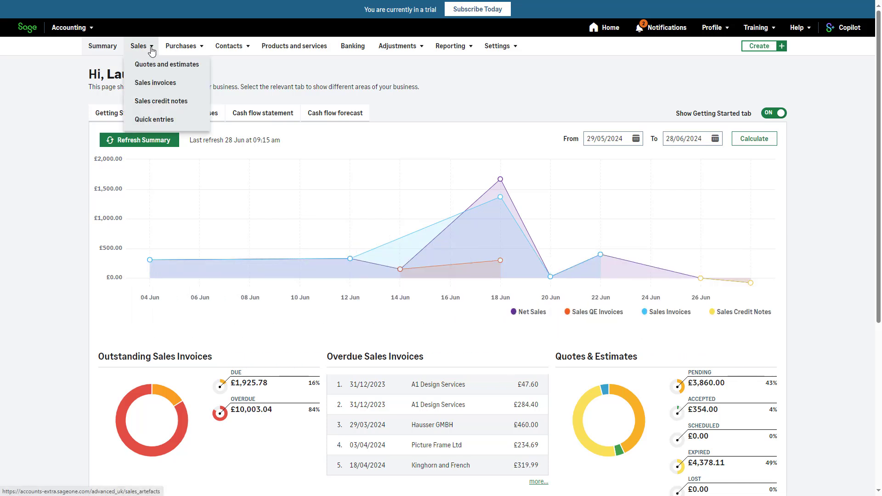
{"action": "left_click", "coordinate": [156, 103]}
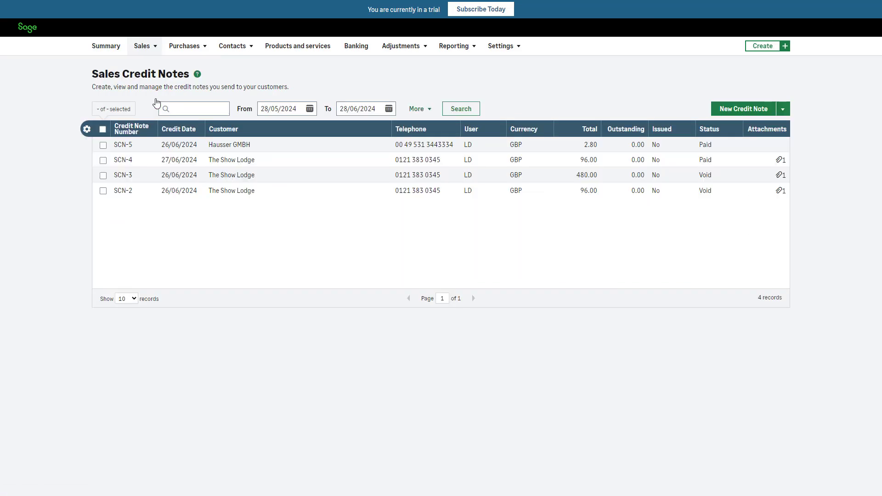
{"action": "left_click", "coordinate": [732, 110]}
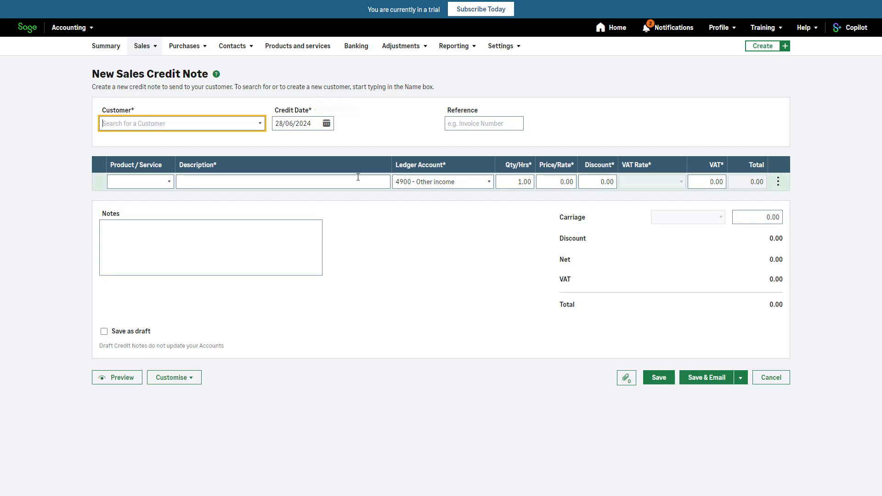
{"action": "left_click", "coordinate": [259, 124]}
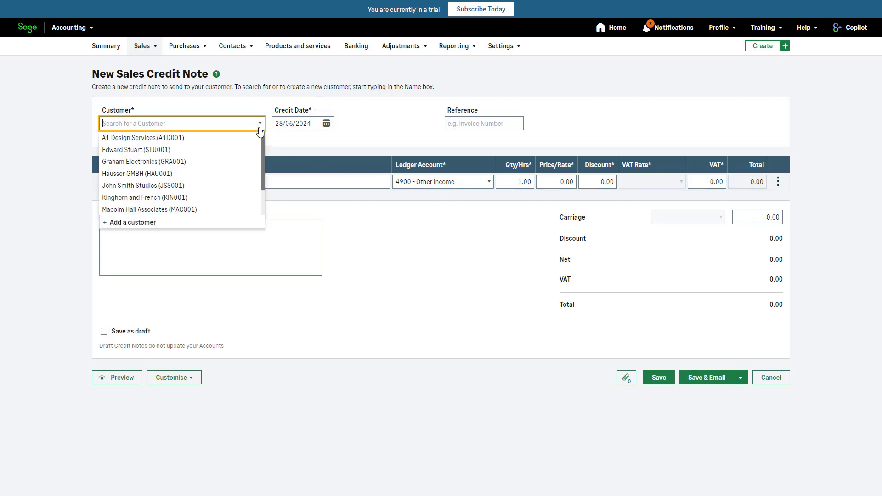
{"action": "left_click", "coordinate": [257, 148]}
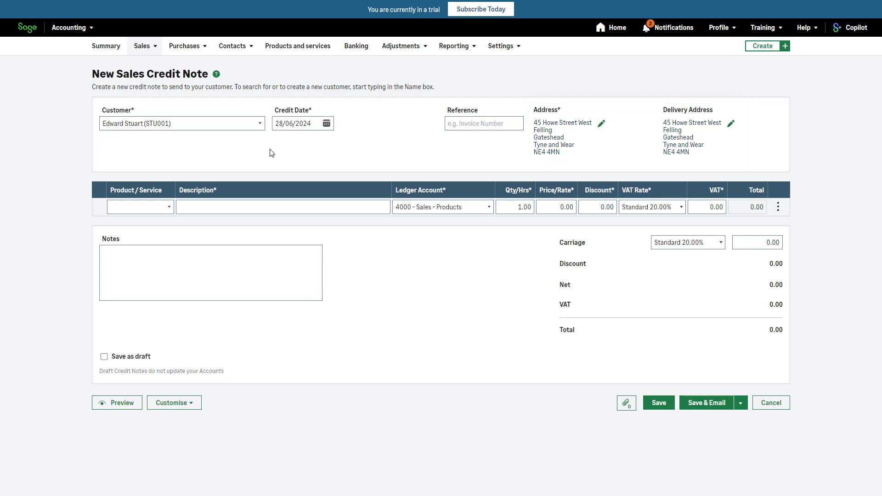
- Add a 10gb Hard Drive line with a 5.00 discount and view its cost centre setting
{"action": "left_click", "coordinate": [169, 208]}
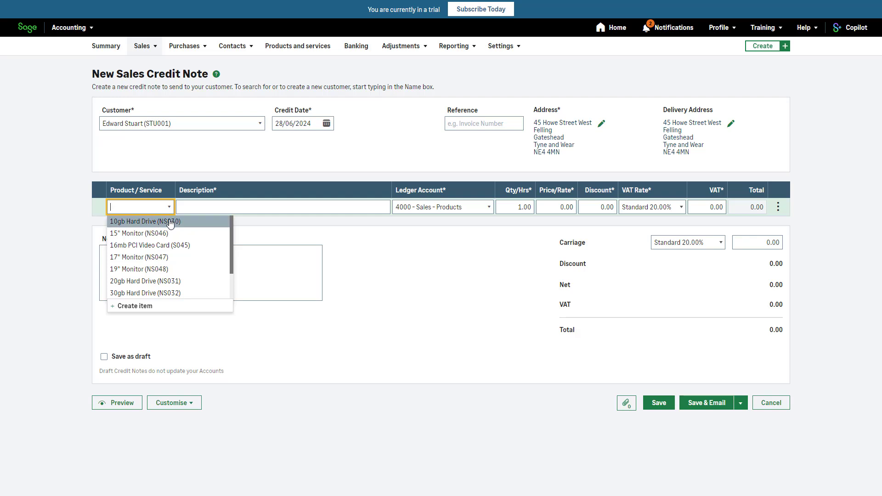
{"action": "left_click", "coordinate": [170, 223]}
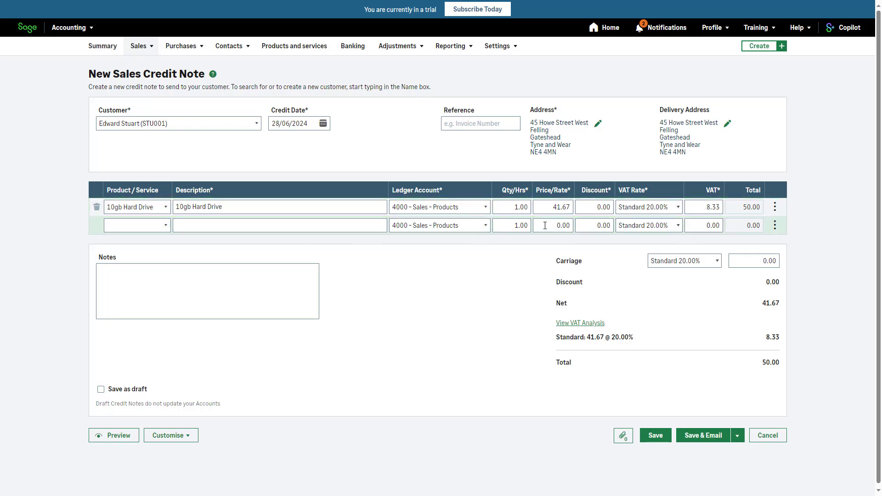
{"action": "left_click", "coordinate": [579, 213]}
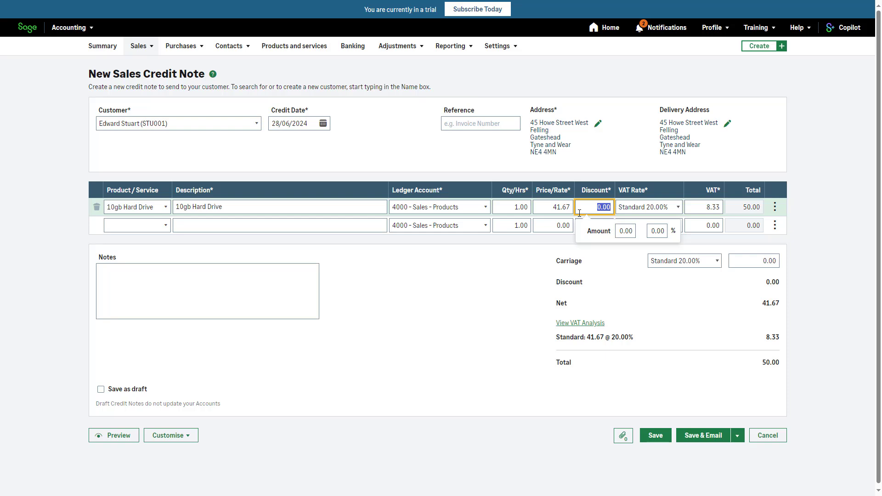
{"action": "type", "text": "5"}
{"action": "left_click", "coordinate": [508, 283]}
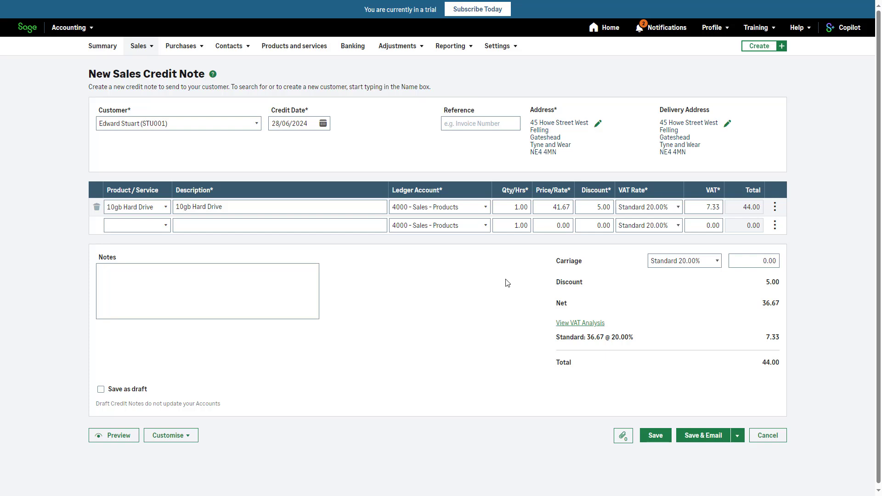
{"action": "left_click", "coordinate": [780, 210]}
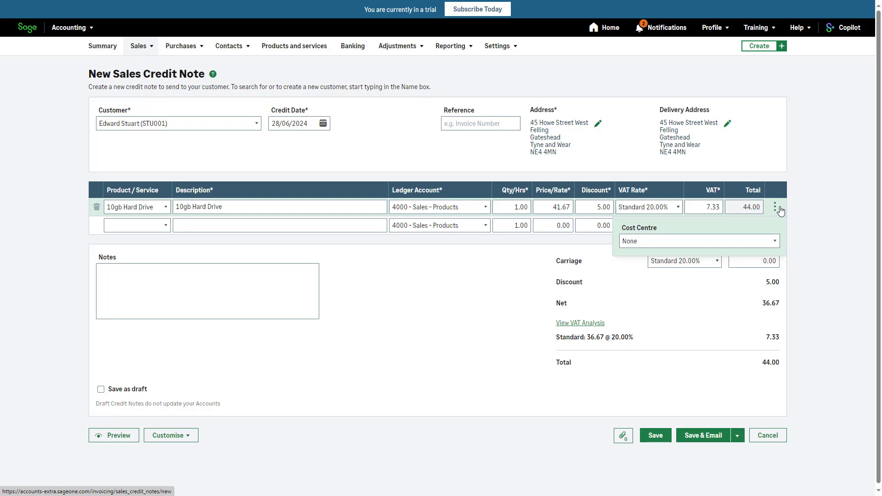
{"action": "left_click", "coordinate": [800, 211]}
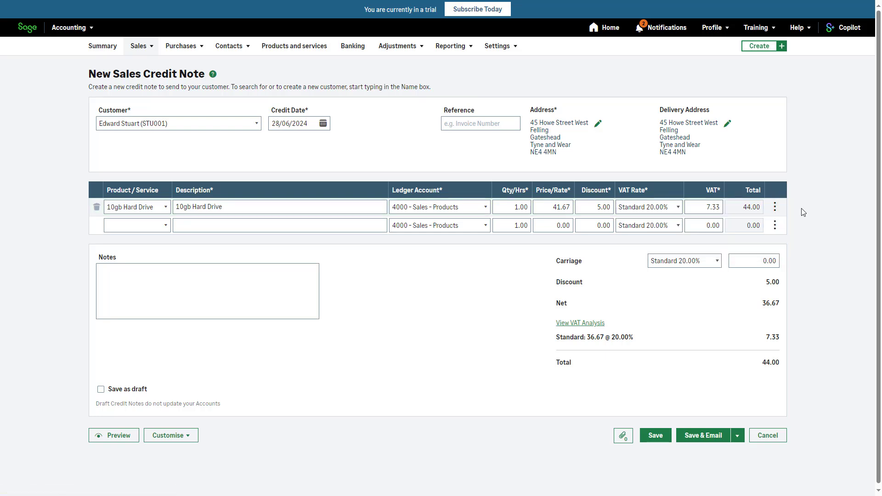
- Add the 15" Monitor product as the second line of the credit note
{"action": "left_click", "coordinate": [167, 229]}
{"action": "left_click", "coordinate": [166, 253]}
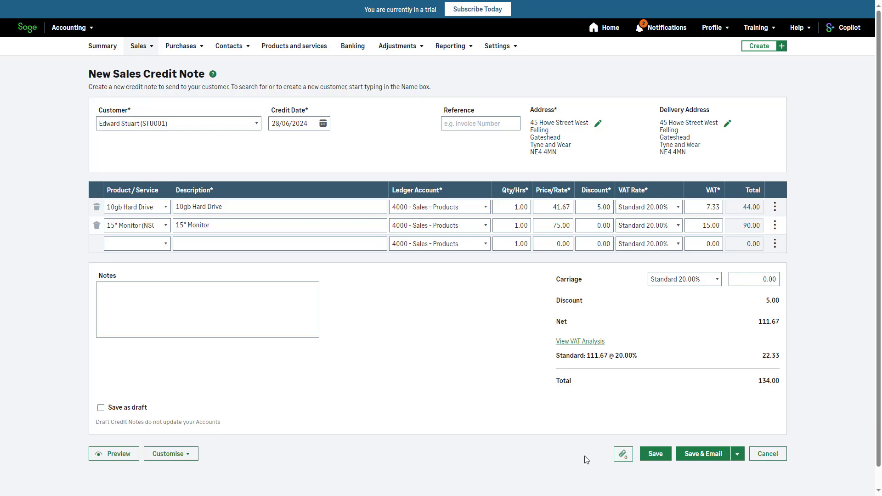
- Save the standalone credit note and start a new sales quick entry
{"action": "left_click", "coordinate": [665, 461]}
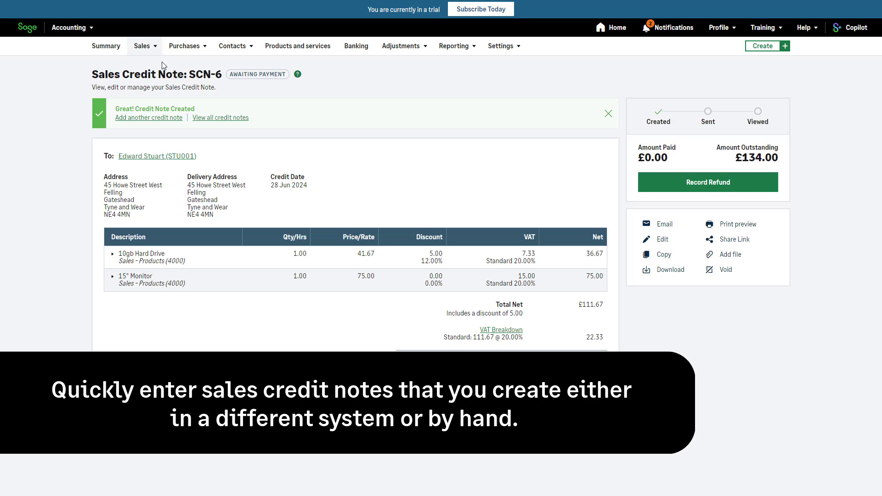
{"action": "left_click", "coordinate": [160, 51]}
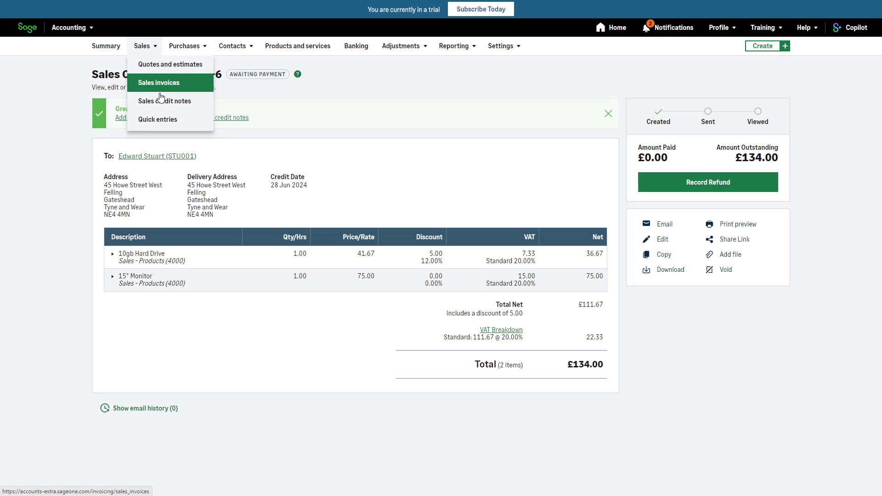
{"action": "left_click", "coordinate": [165, 121]}
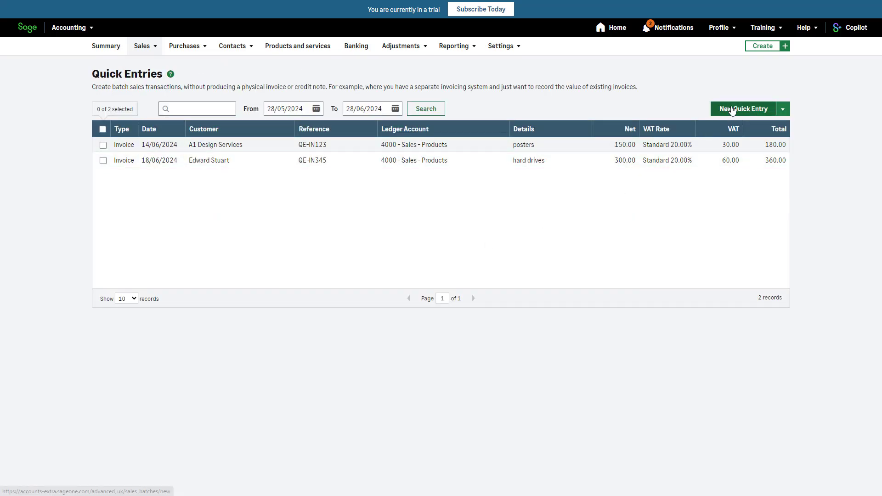
{"action": "left_click", "coordinate": [733, 111]}
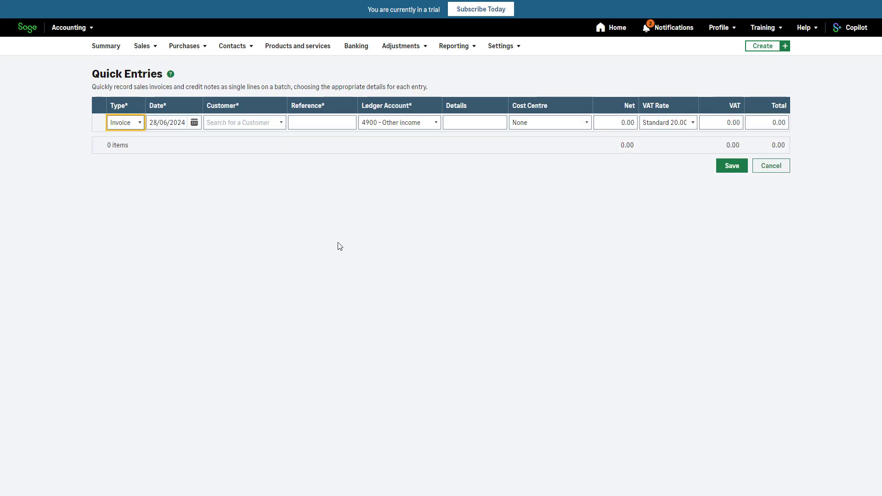
- Save a Cr Note quick entry for A1 Design Services with reference REFUND123, net 37.50 and Standard 20.00% VAT
{"action": "left_click", "coordinate": [139, 124]}
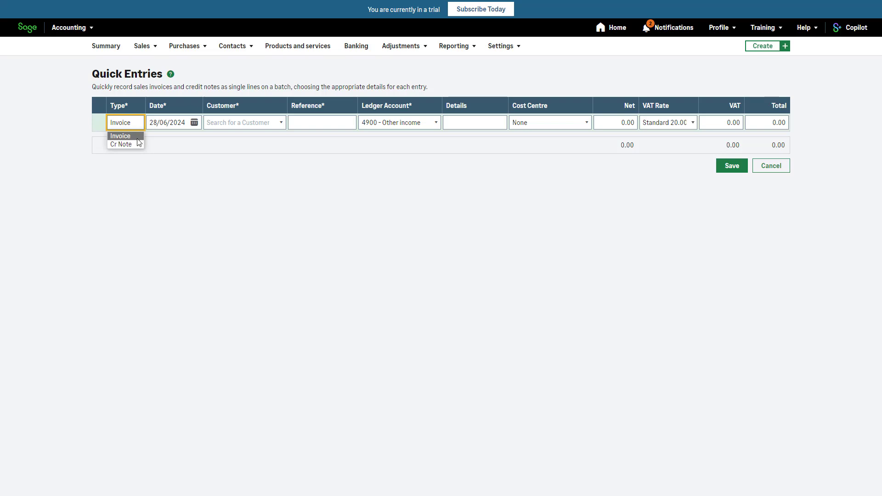
{"action": "left_click", "coordinate": [136, 145]}
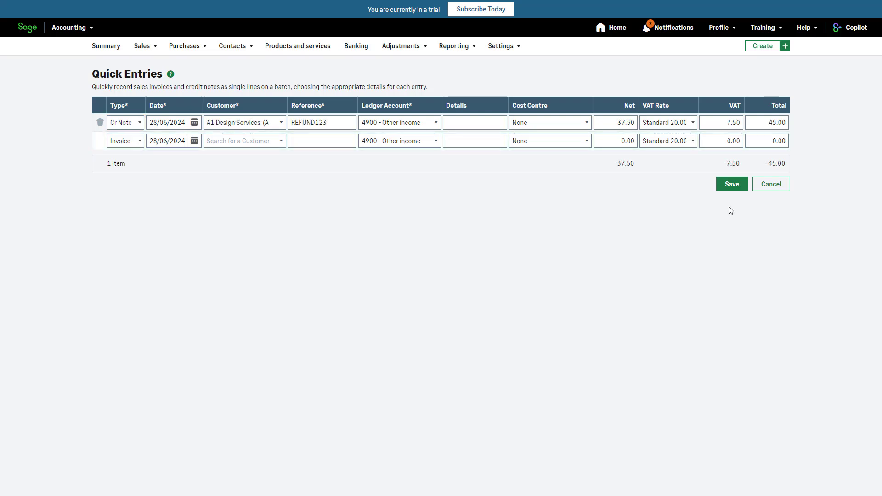
{"action": "left_click", "coordinate": [732, 184]}
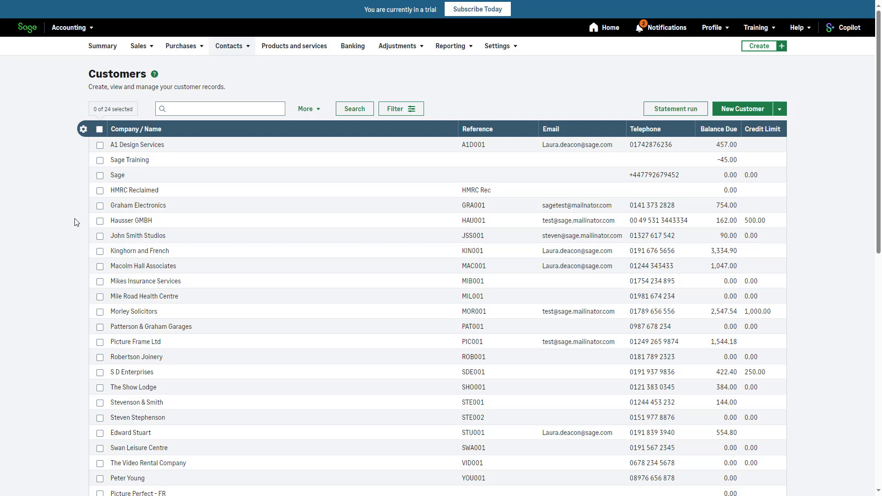
- Open the account allocation for the customer Hausser GMBH
{"action": "left_click", "coordinate": [127, 224]}
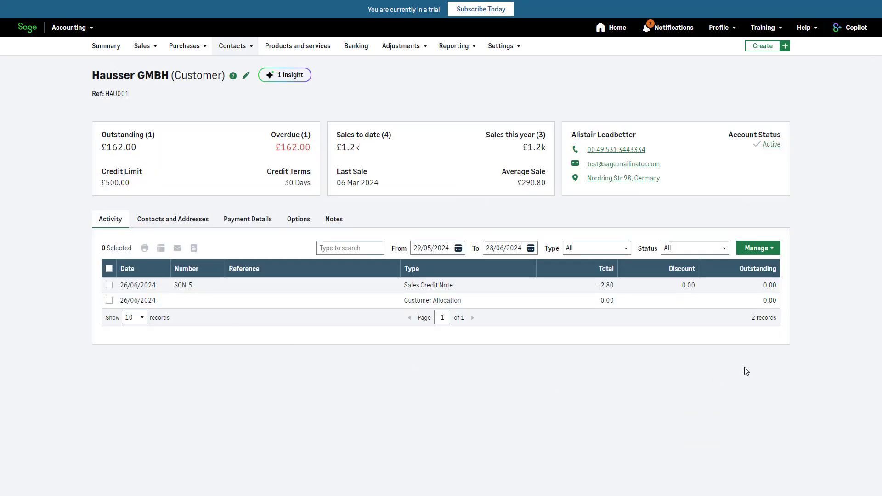
{"action": "left_click", "coordinate": [776, 250]}
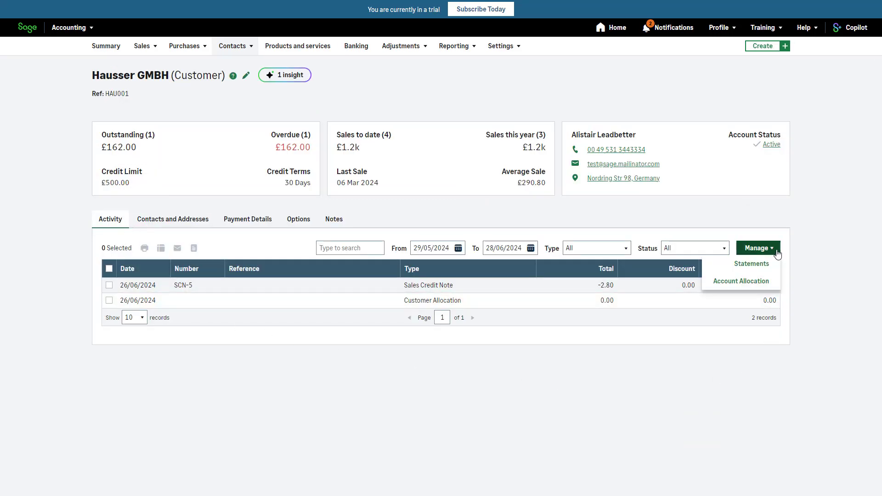
{"action": "left_click", "coordinate": [776, 285]}
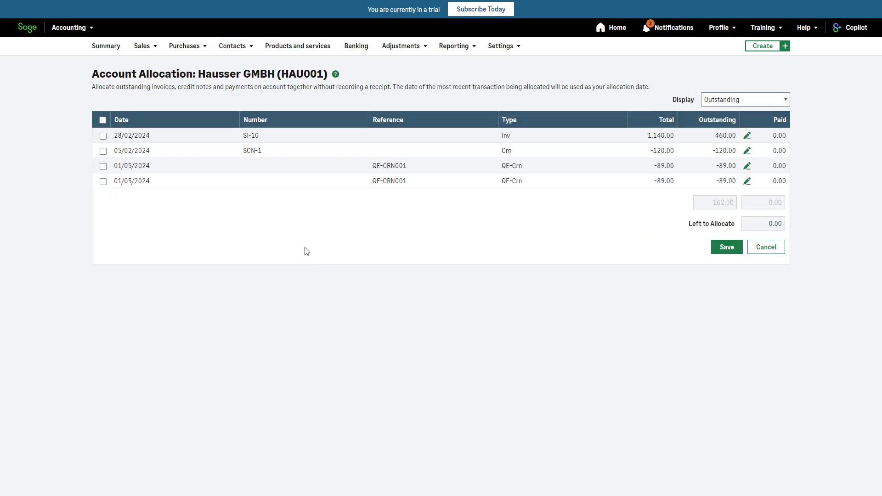
- Allocate credit note SCN-1 to invoice SI-10 with a part payment of 120 on the invoice, and save the allocation
{"action": "left_click", "coordinate": [104, 152]}
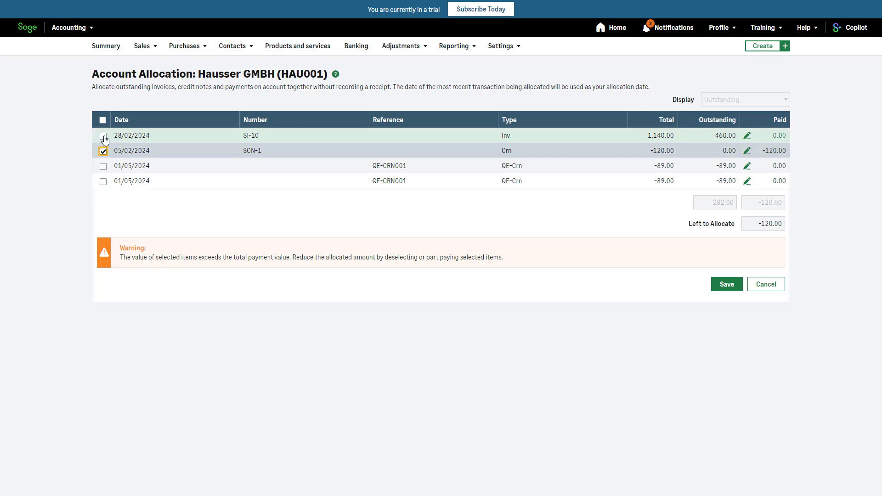
{"action": "left_click", "coordinate": [104, 137]}
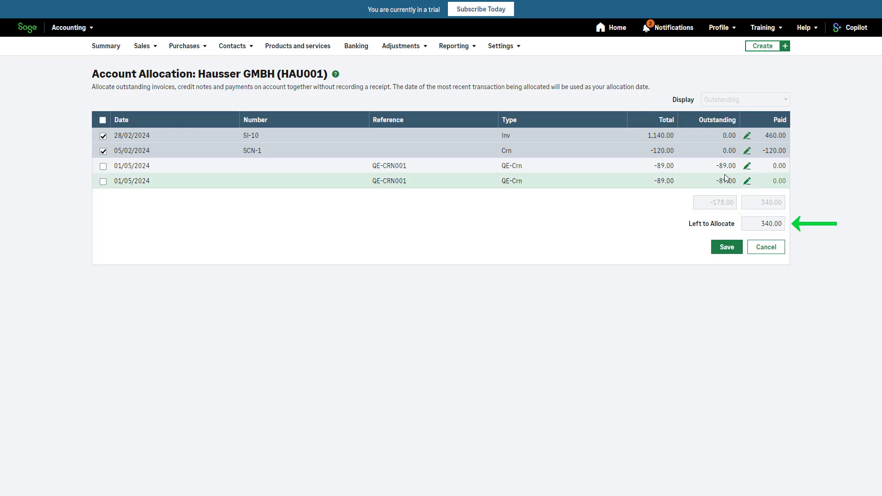
{"action": "left_click", "coordinate": [748, 136]}
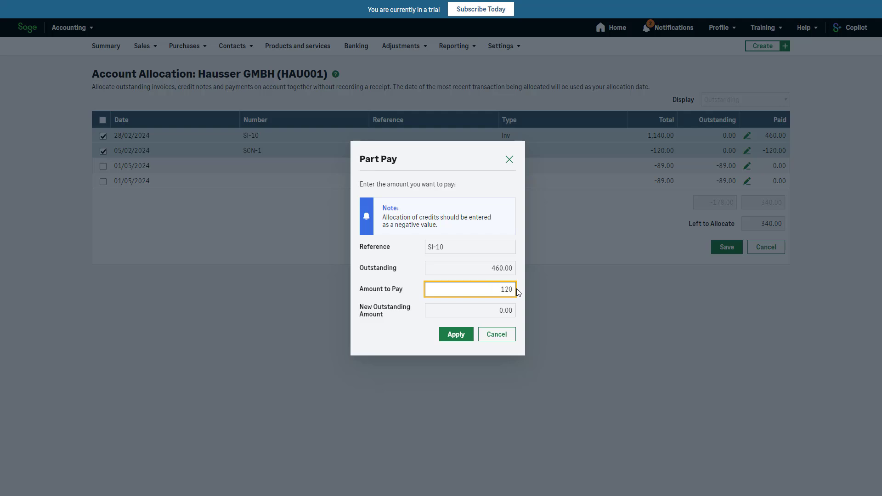
{"action": "left_click", "coordinate": [456, 335]}
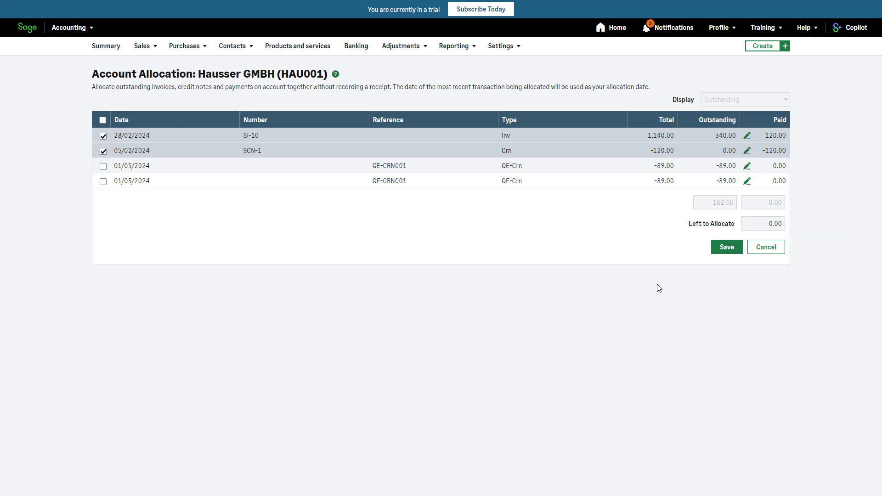
{"action": "left_click", "coordinate": [718, 251]}
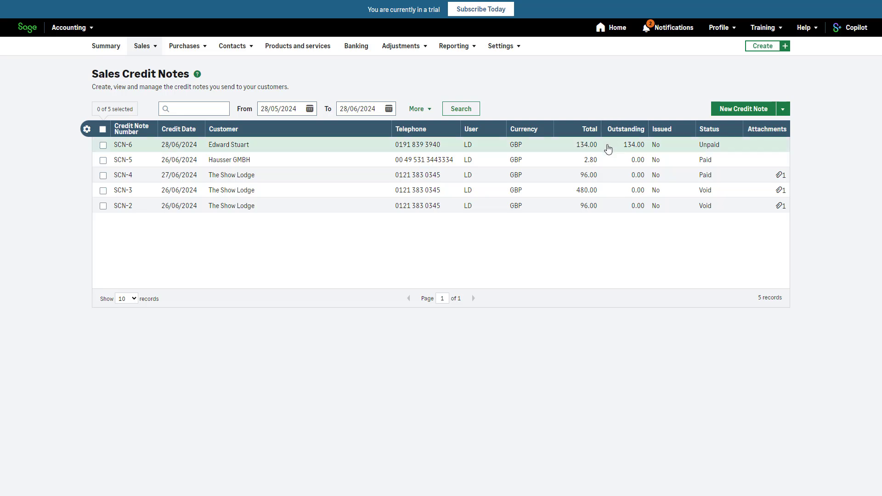
- Open the unpaid sales credit note SCN-6 and start recording a refund for it
{"action": "left_click", "coordinate": [608, 149]}
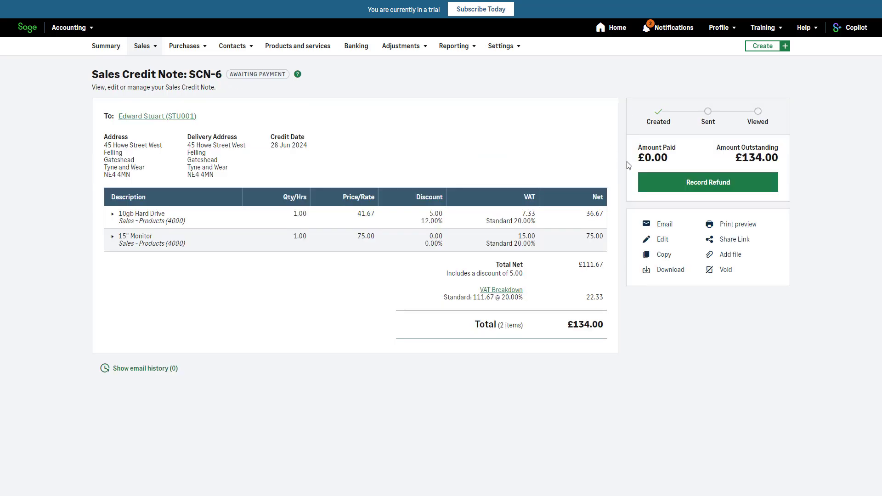
{"action": "left_click", "coordinate": [666, 191]}
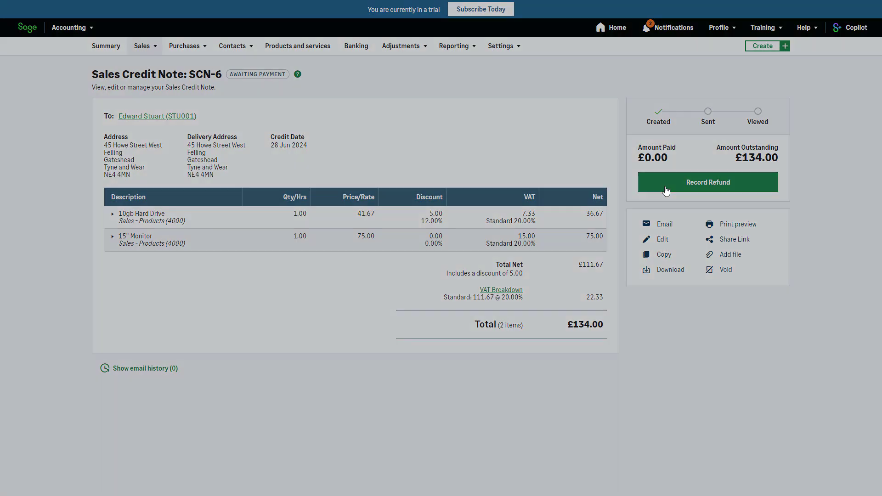